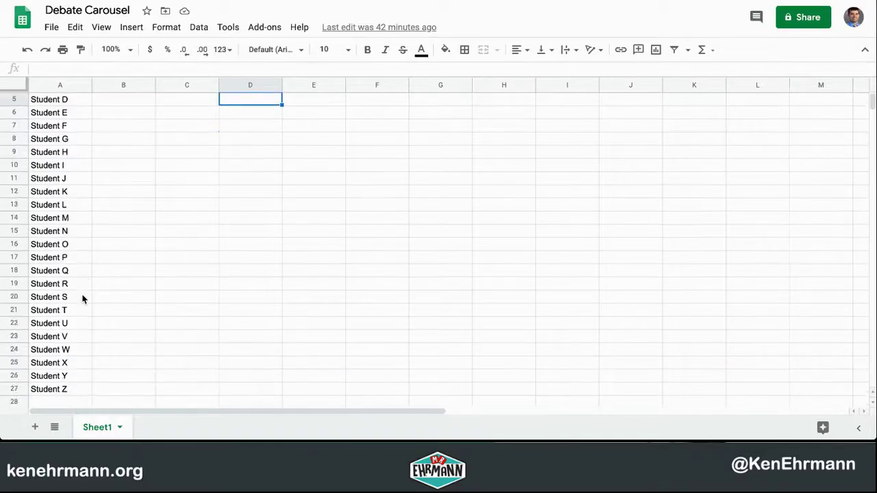
scroll(82, 298, down, 1)
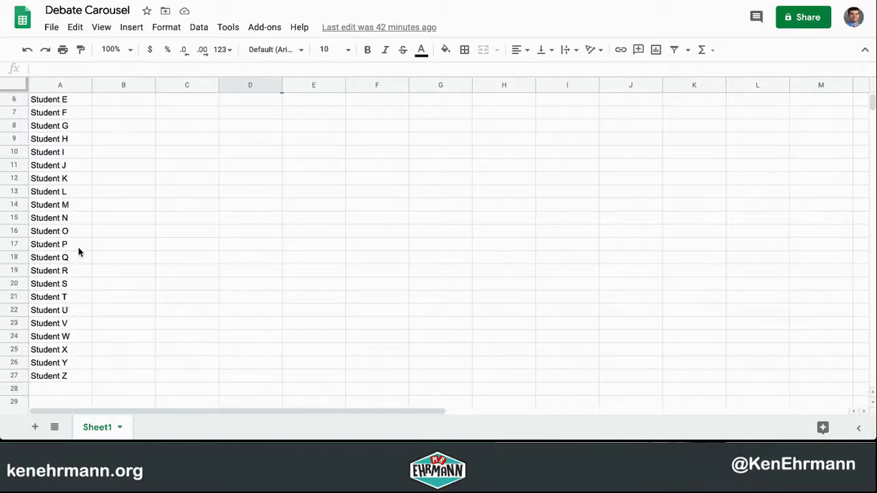
Enter 2 and 3 in B2:B3 and extend the series to 27 beside Students A–Z
scroll(78, 252, up, 3)
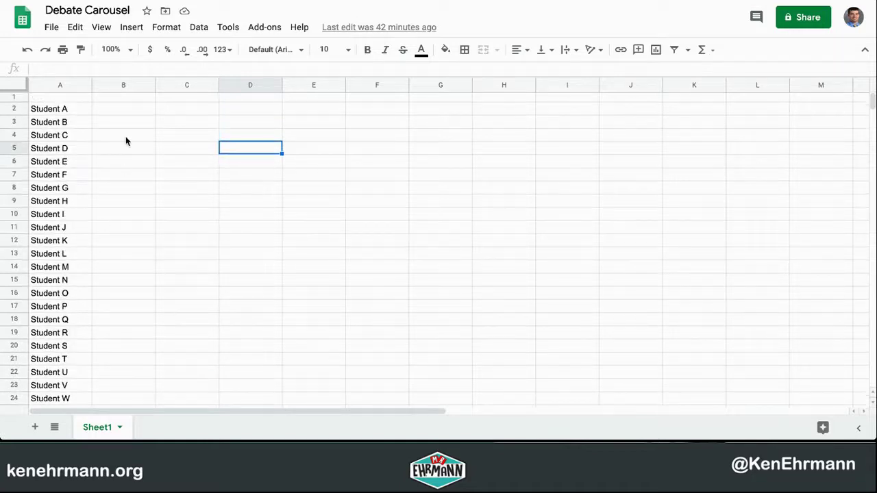
click(146, 113)
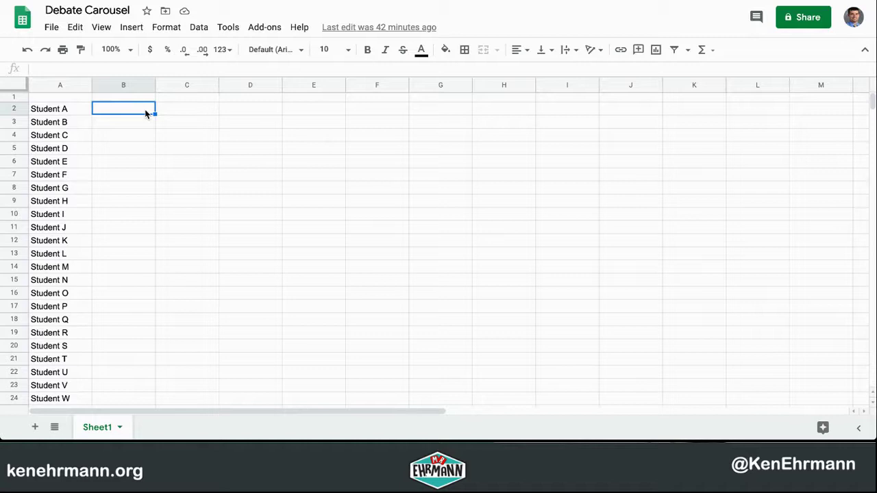
text(2)
key(Return)
text(3)
key(Return)
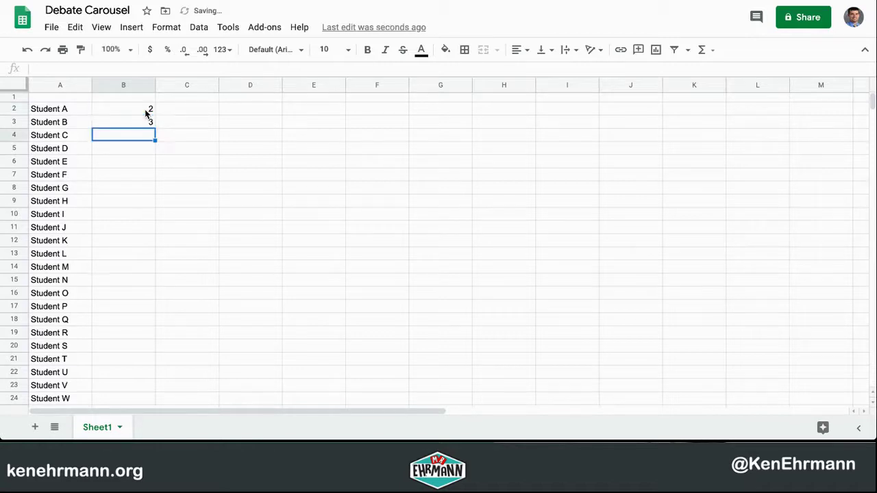
click(150, 111)
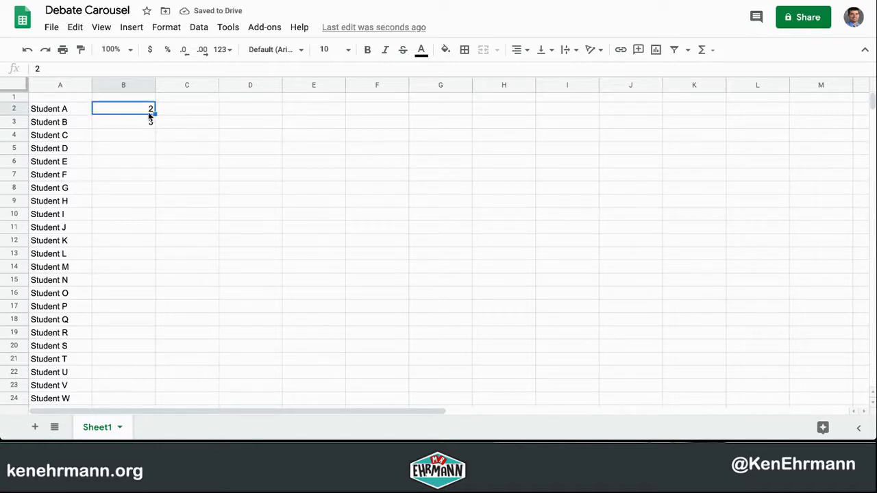
drag(142, 116, 135, 324)
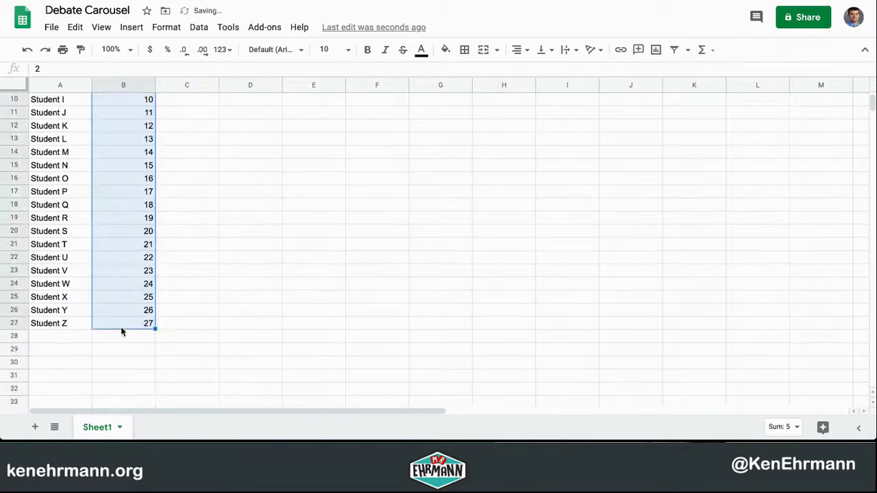
click(230, 233)
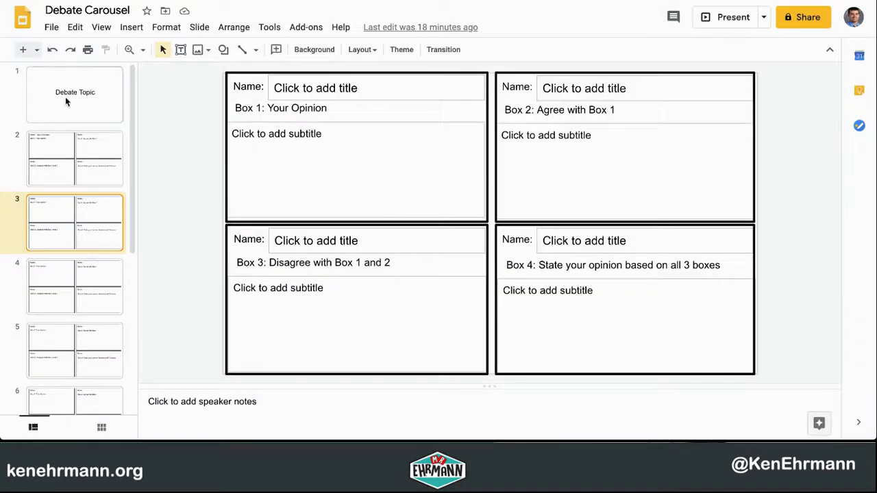
In the Debate Carousel deck, view the title slide, then slide 2 with its four debate boxes
click(65, 94)
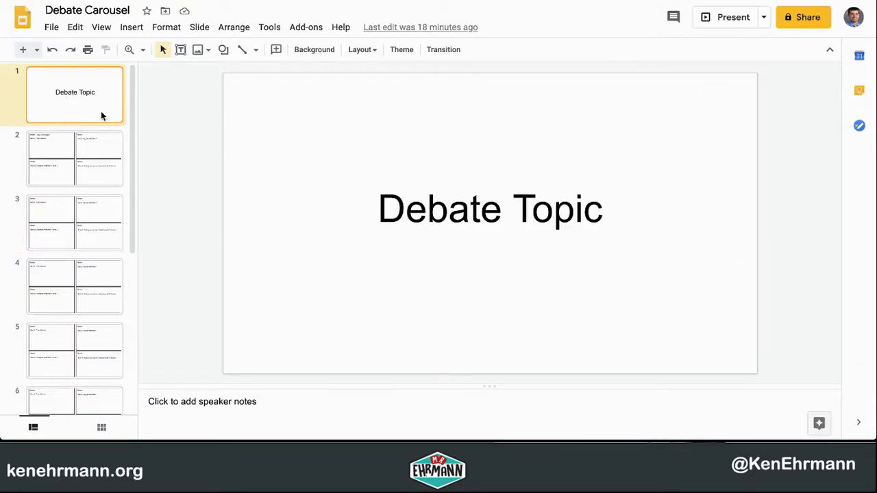
click(84, 162)
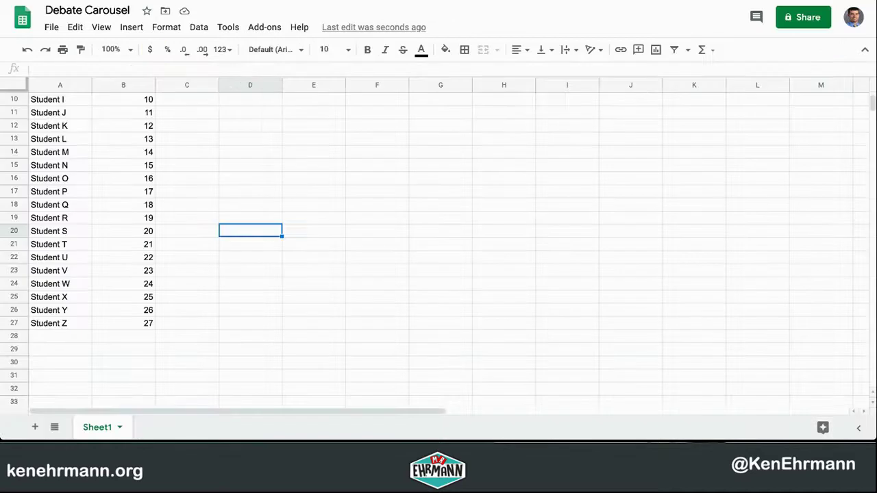
Set the sheet zoom to 90% so Students A–Z and their slide numbers all fit on screen
scroll(119, 237, down, 4)
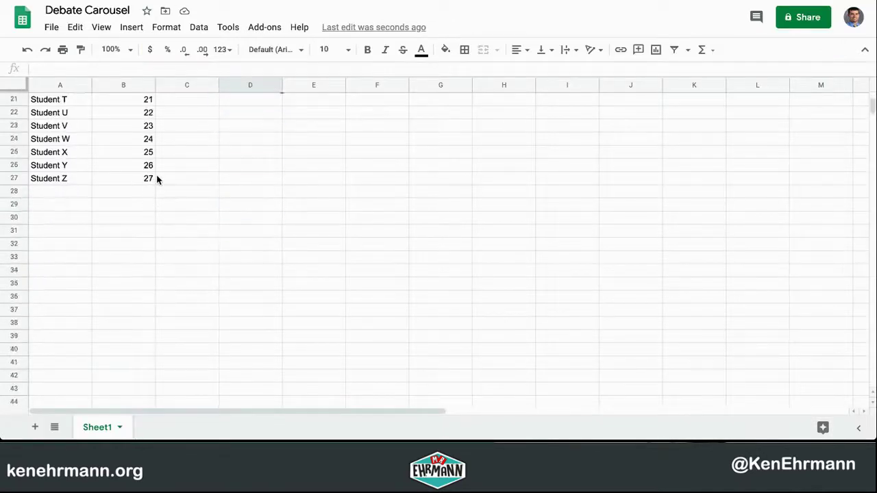
scroll(156, 177, up, 7)
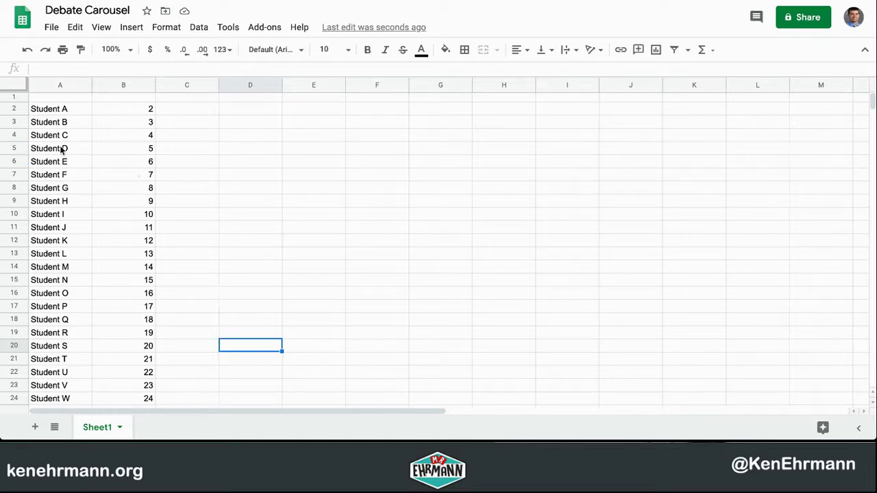
click(113, 50)
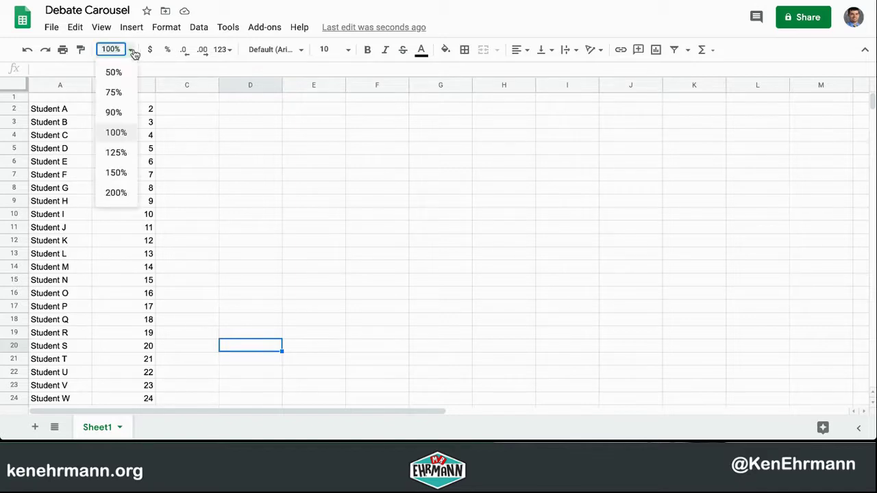
click(114, 111)
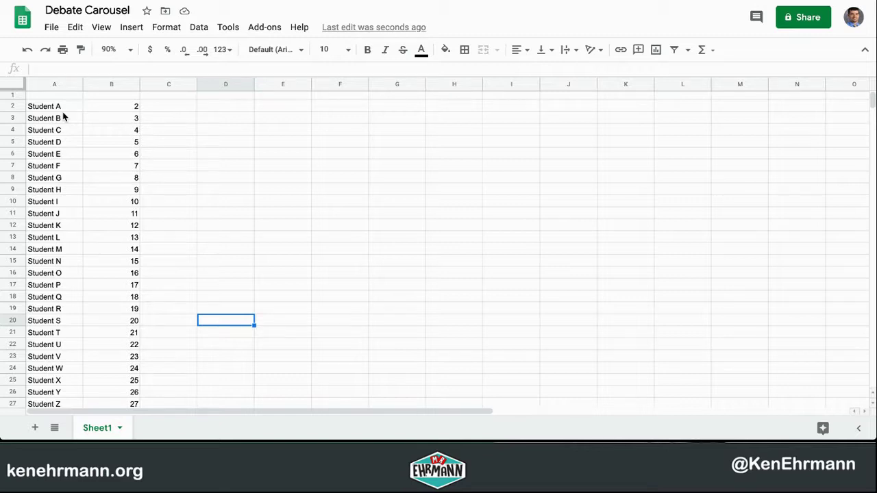
Delete the Student N row (row 15), then undo to restore it
click(14, 261)
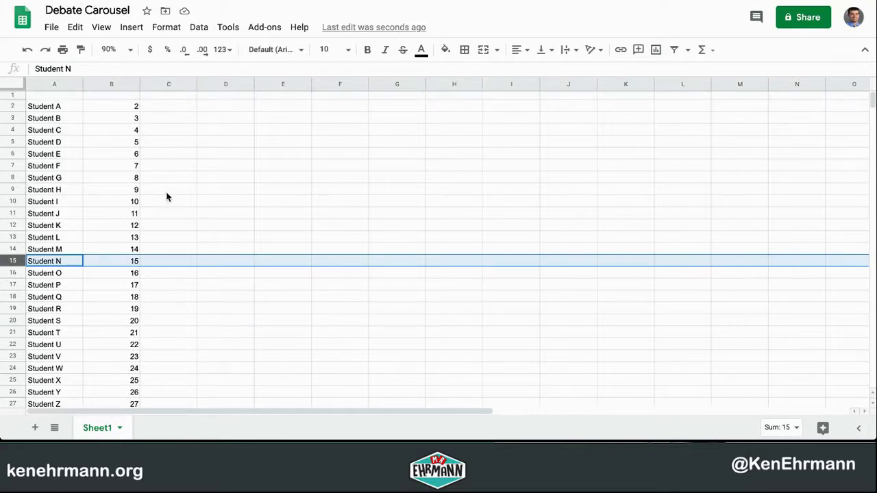
right_click(21, 264)
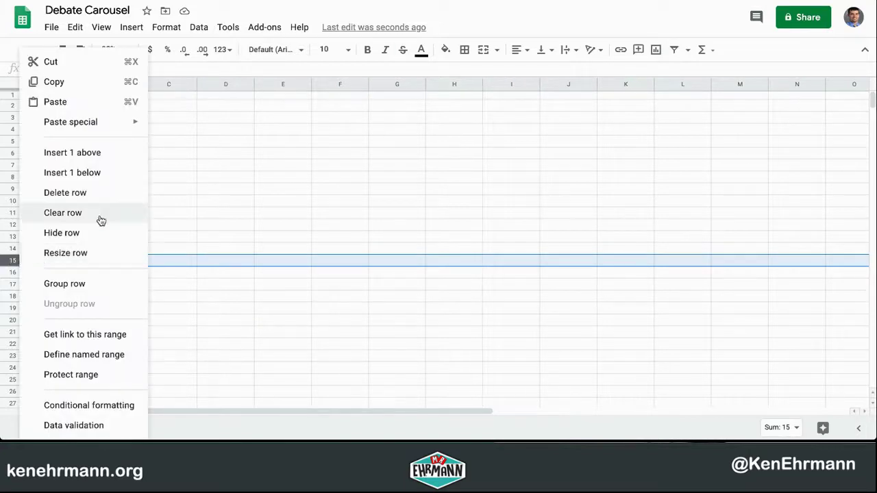
click(101, 194)
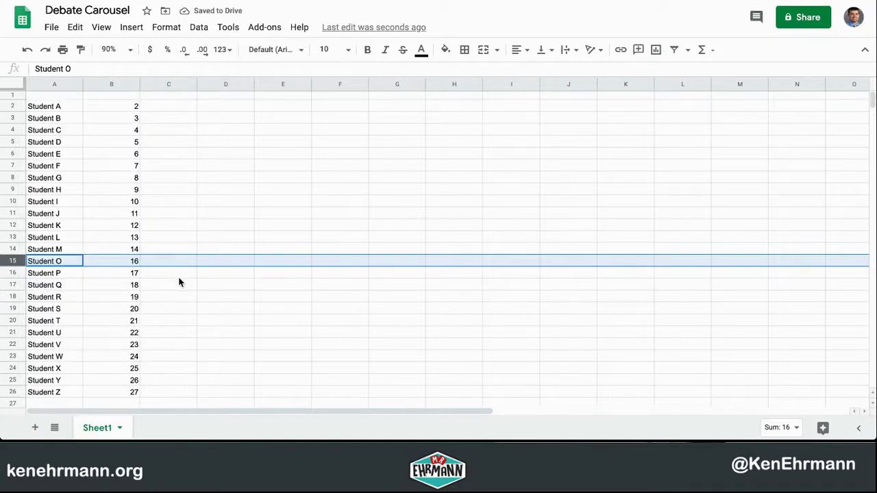
key(ctrl+z)
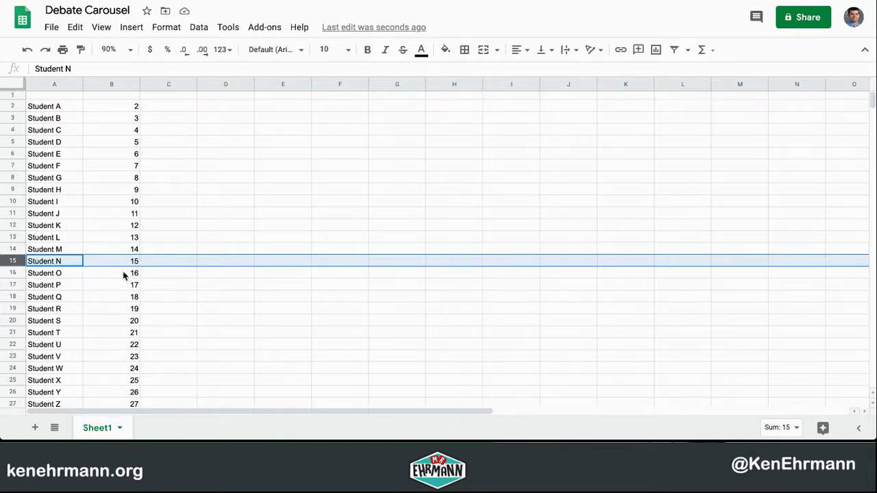
right_click(12, 261)
click(90, 195)
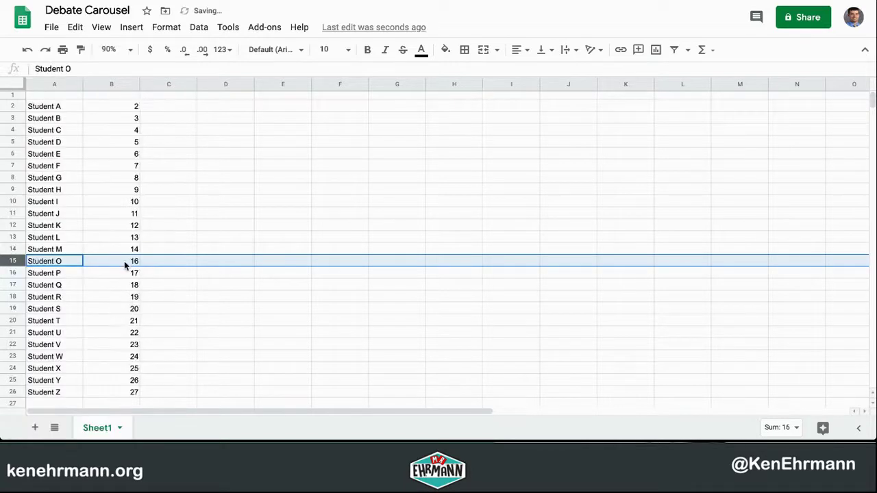
drag(131, 112, 135, 392)
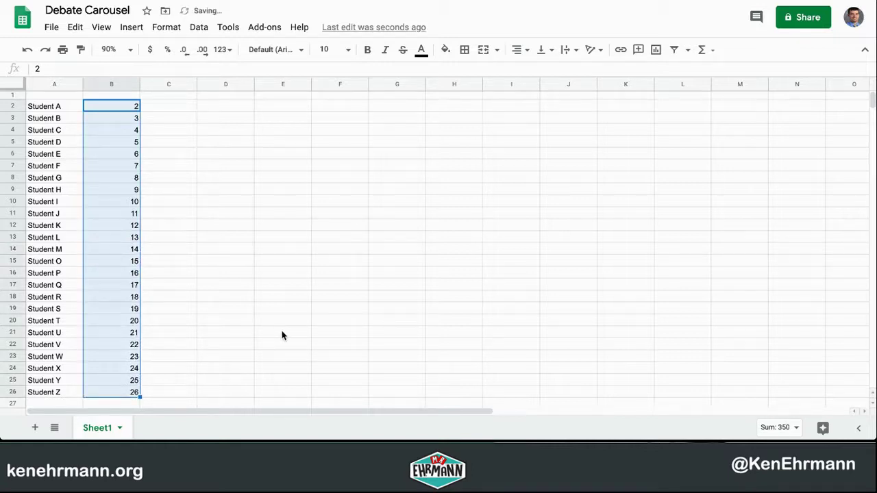
key(ctrl+z)
key(ctrl+z)
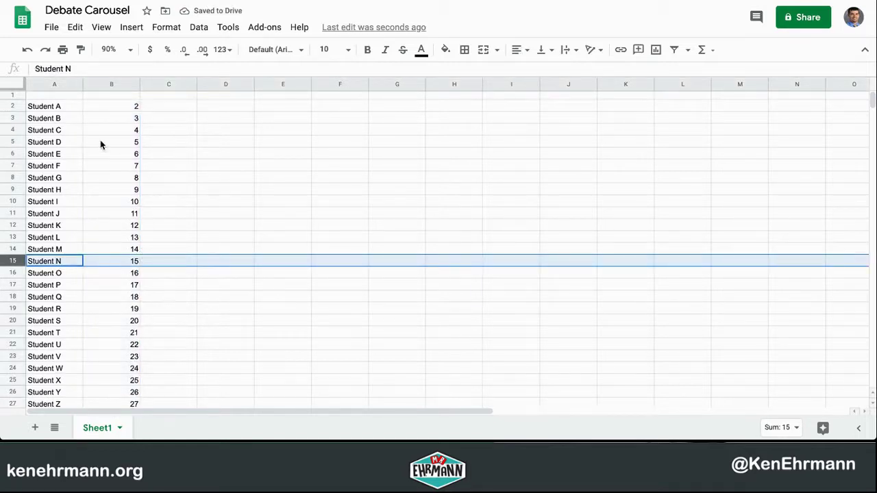
Select all slide numbers in B2:B27
click(106, 107)
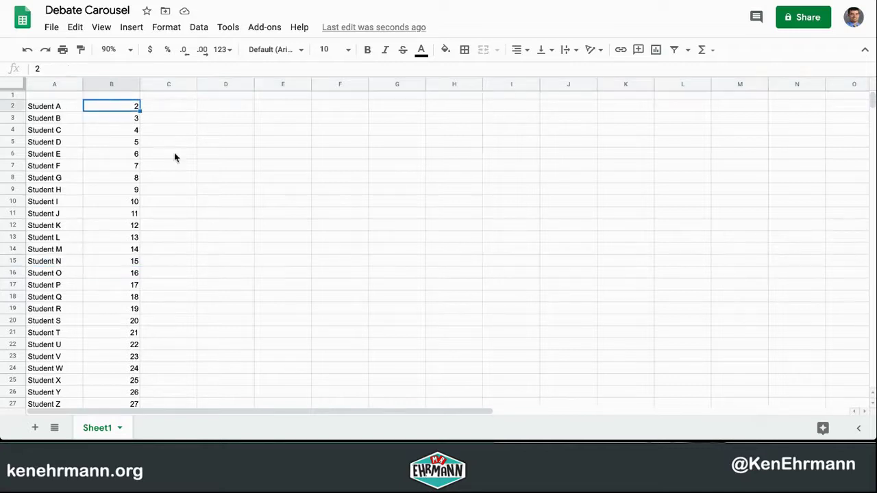
click(174, 152)
drag(121, 110, 117, 404)
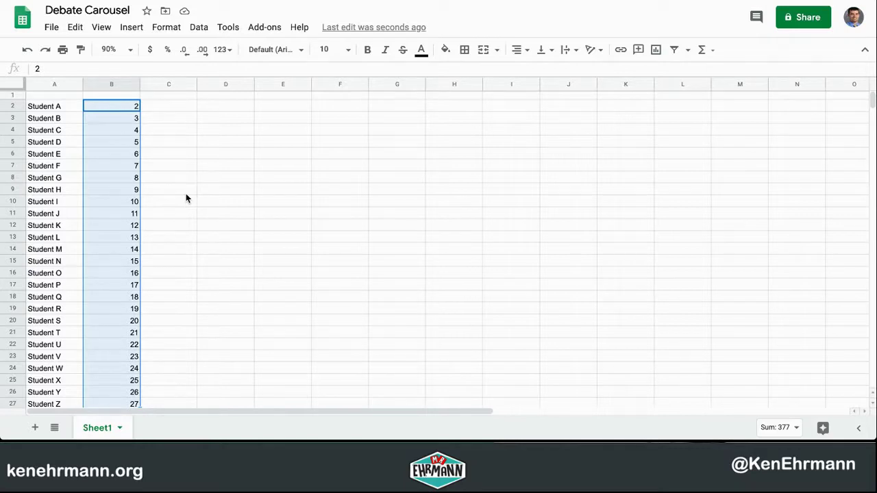
Check slide 3 in the Debate Carousel deck and return to the spreadsheet
key(ctrl+Tab)
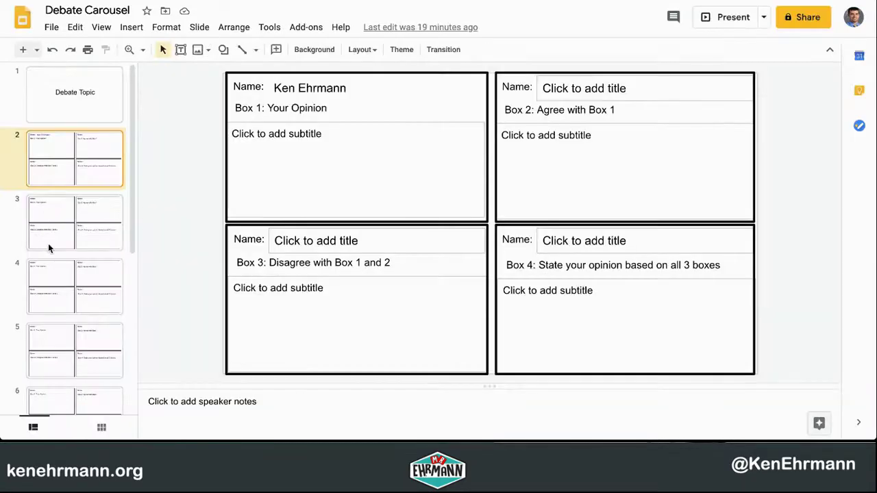
click(49, 247)
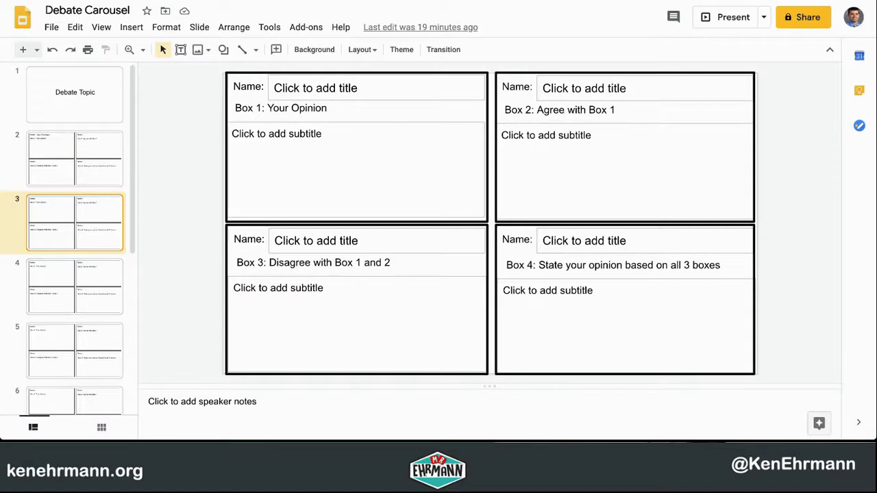
key(ctrl+shift+Tab)
Shuffle column B's slide numbers with Data > Randomize range, giving Student A slide 26
click(245, 185)
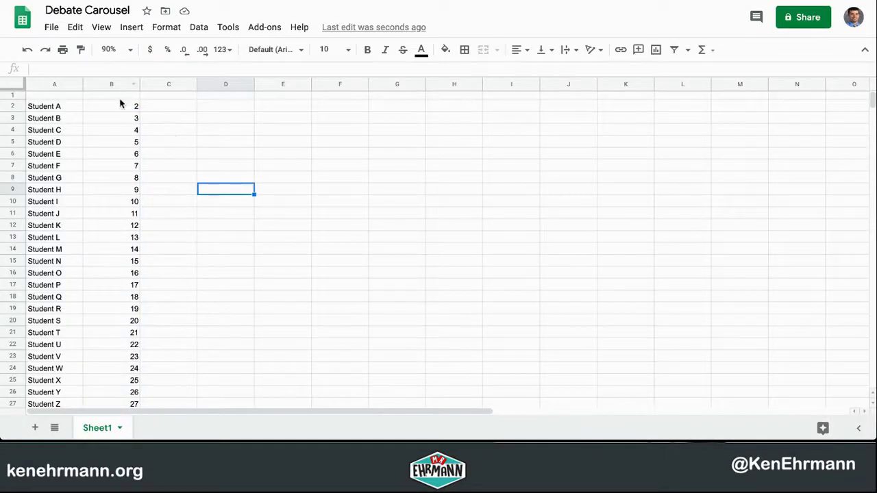
drag(122, 106, 129, 288)
click(199, 27)
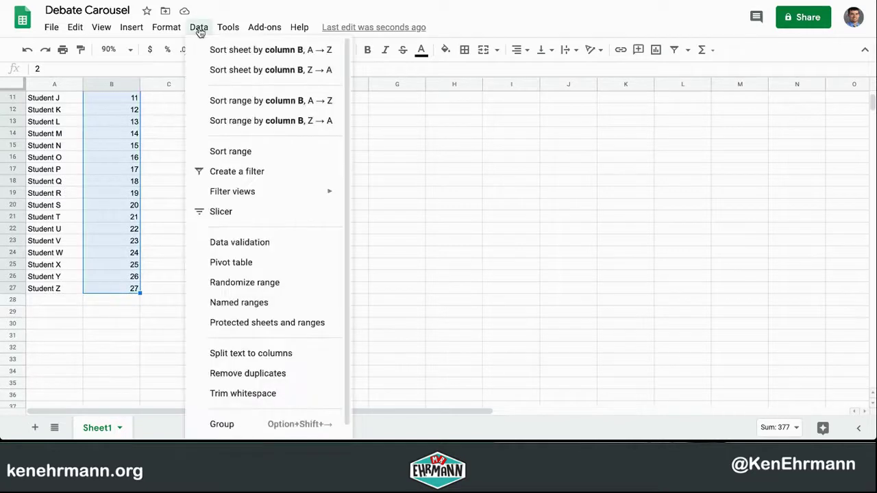
click(284, 288)
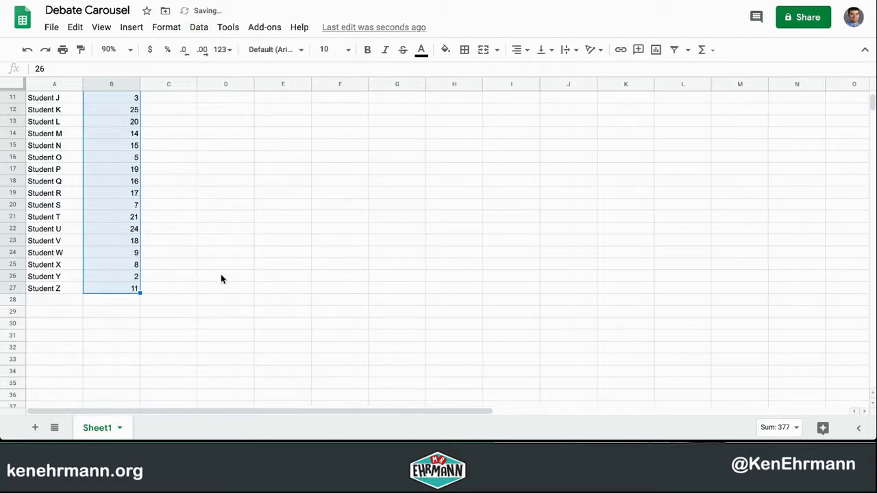
scroll(221, 278, up, 2)
scroll(220, 278, up, 2)
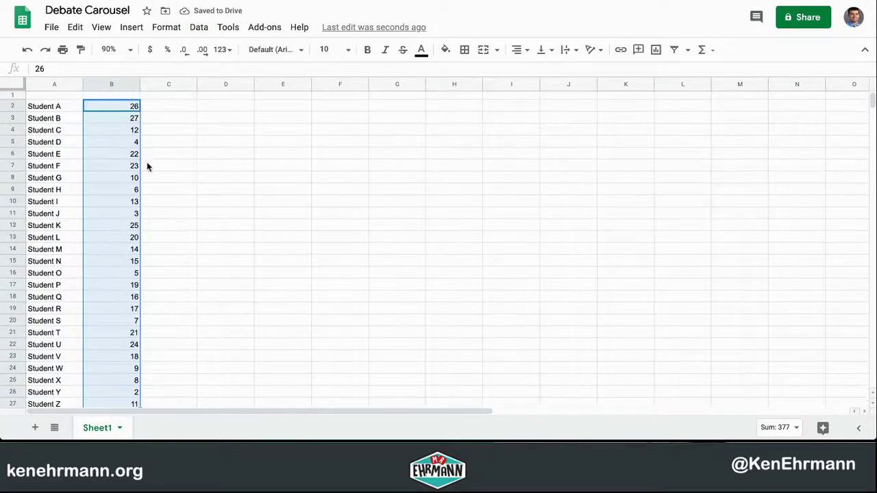
click(222, 312)
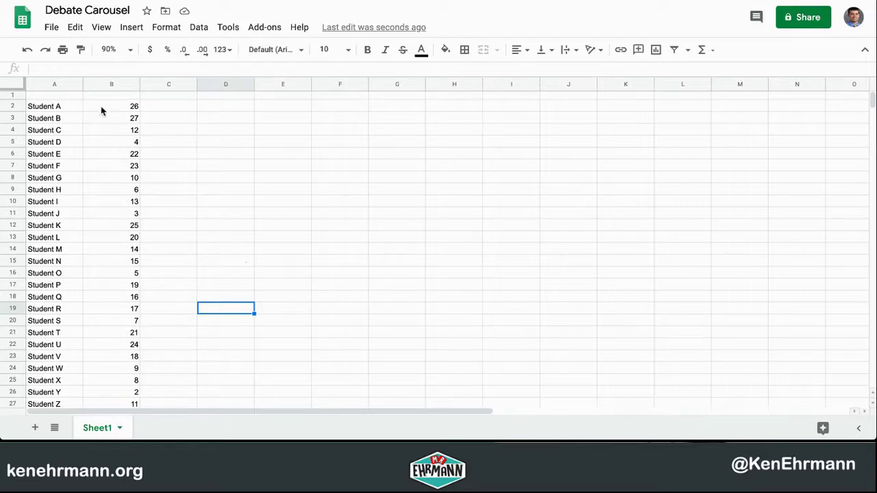
drag(104, 106, 139, 321)
Randomize the slide numbers again so Student A gets 7 and Student B gets 16
click(199, 27)
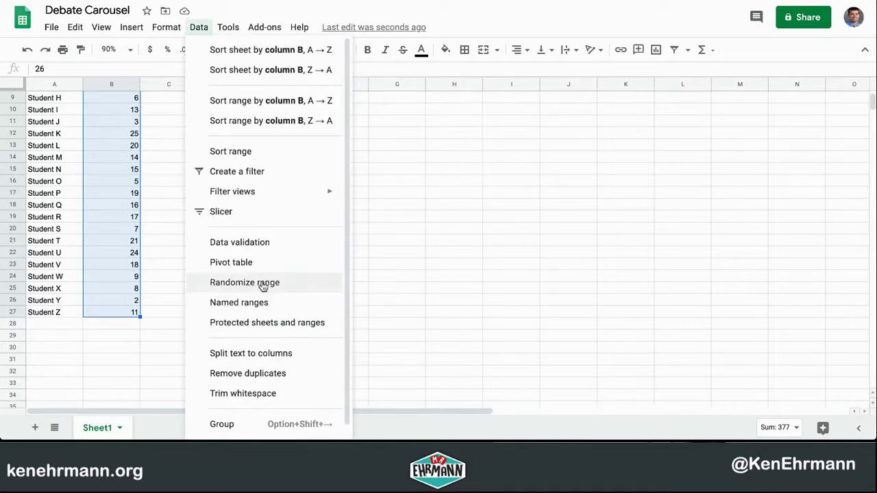
click(262, 285)
scroll(189, 247, up, 3)
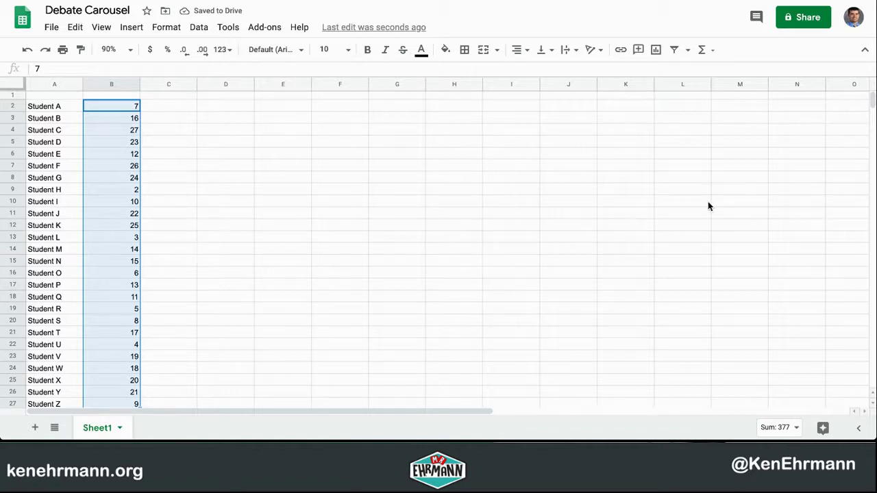
click(331, 238)
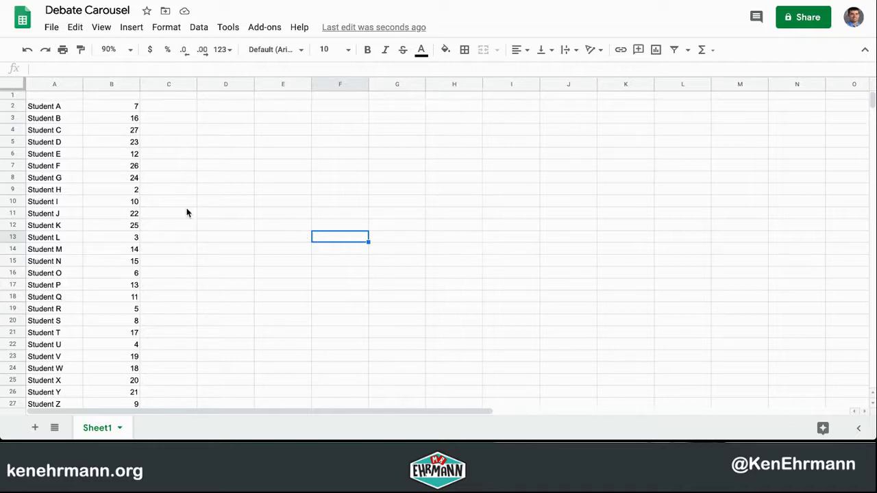
Swap slide numbers so Student G has 6 (B8) and Student O has 24 (B16)
click(107, 178)
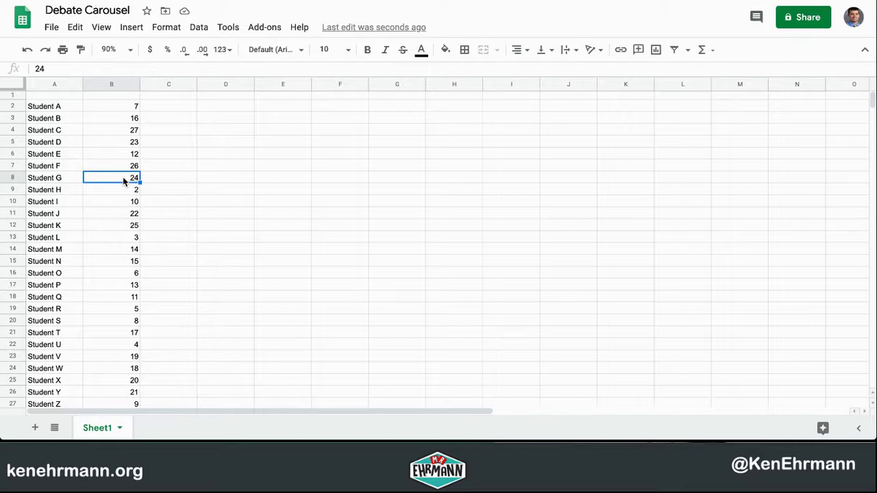
click(65, 274)
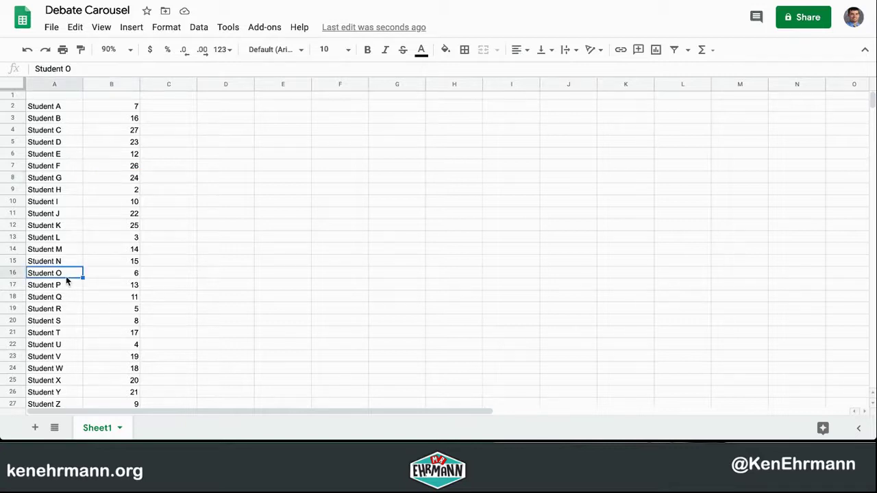
click(119, 276)
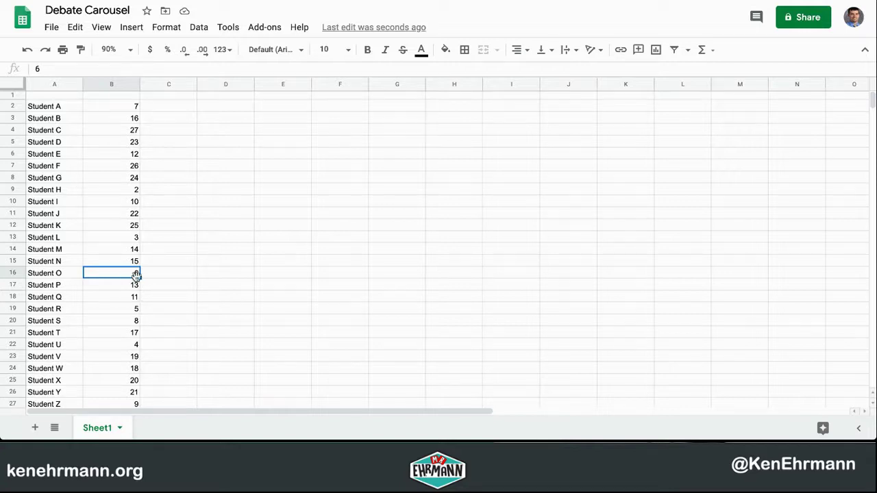
click(131, 179)
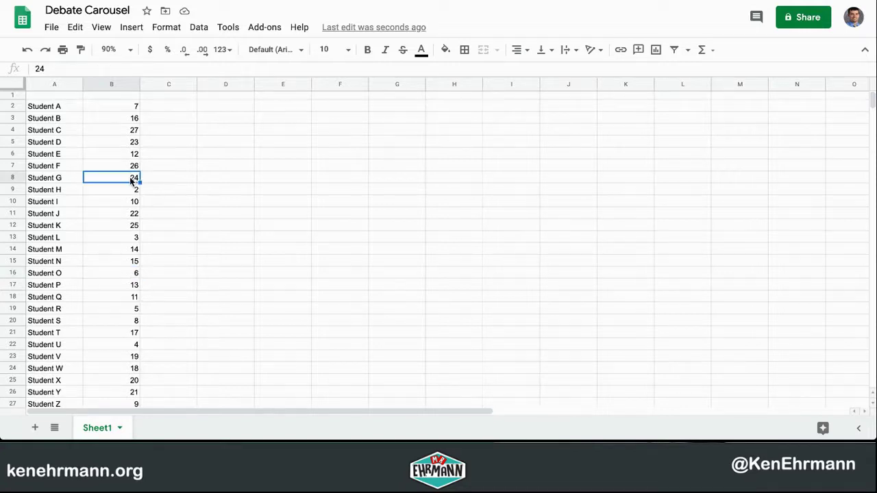
text(6)
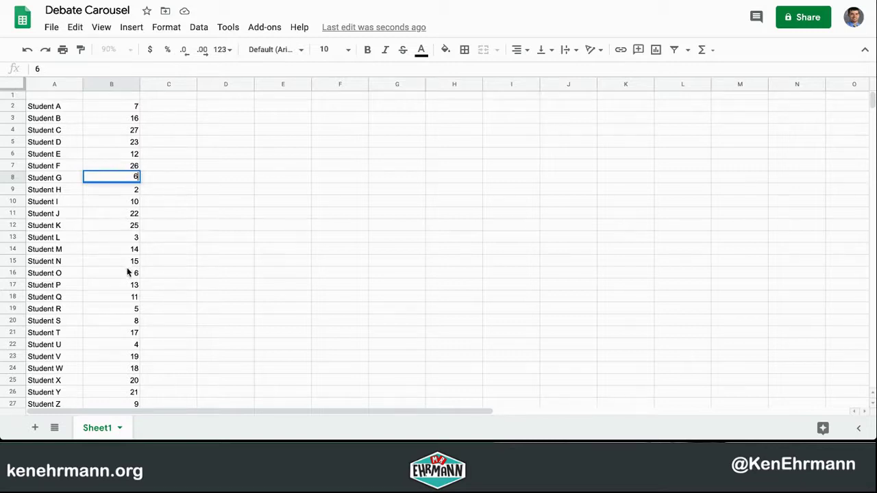
click(127, 273)
text(24)
click(144, 240)
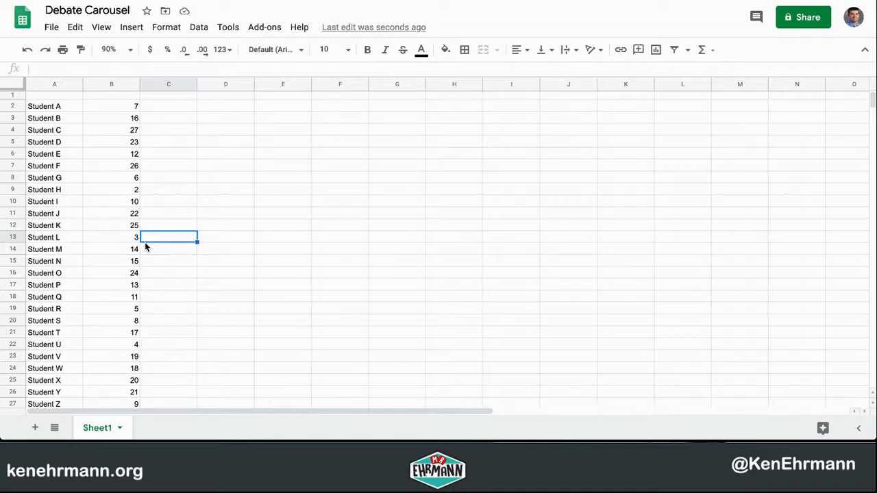
Reshuffle B2:B27 with Randomize range, giving Student A 7, Student B 8, Student C 11
drag(130, 108, 134, 341)
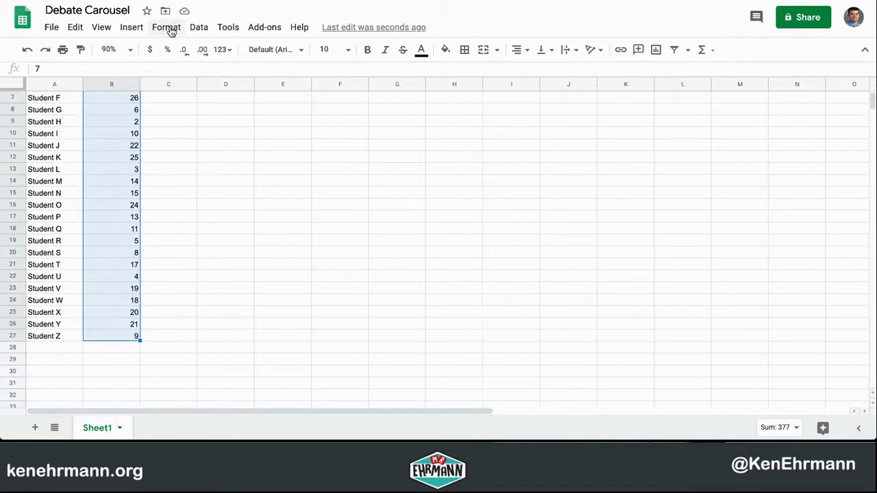
click(199, 28)
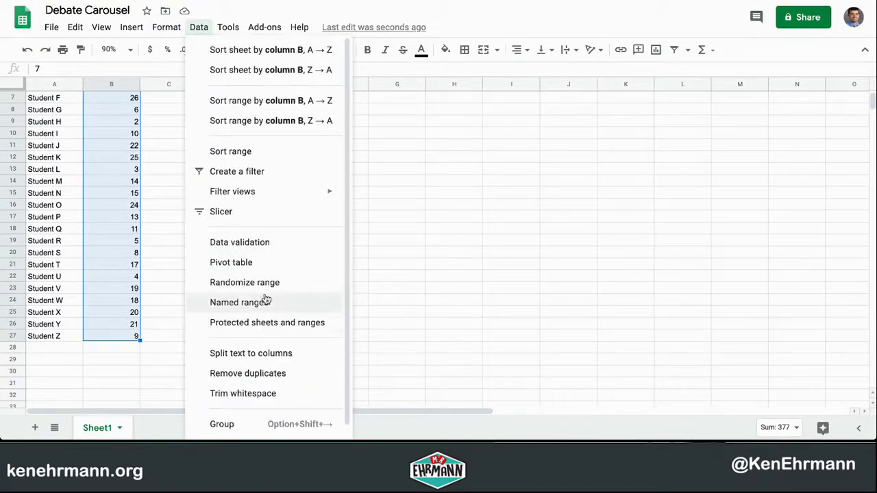
click(219, 282)
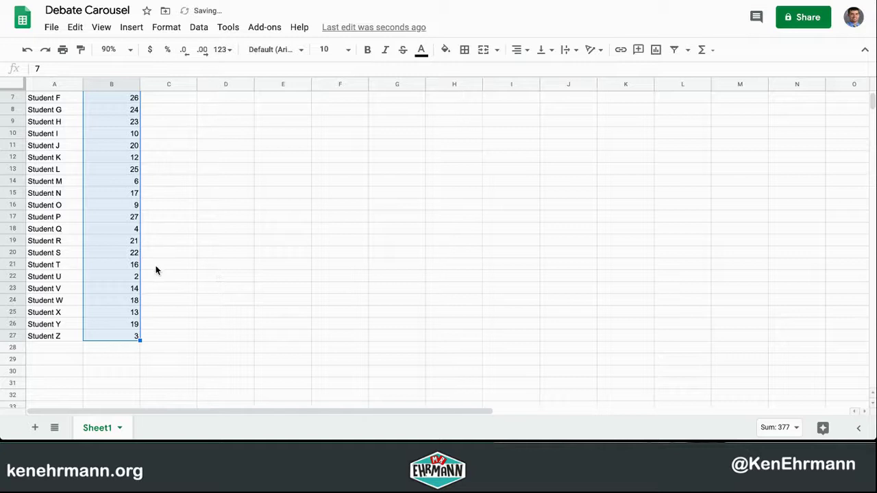
scroll(155, 270, up, 3)
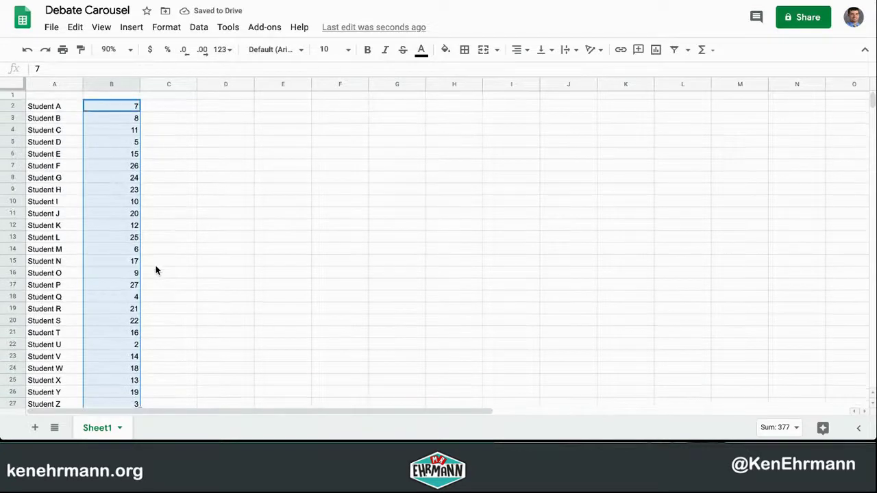